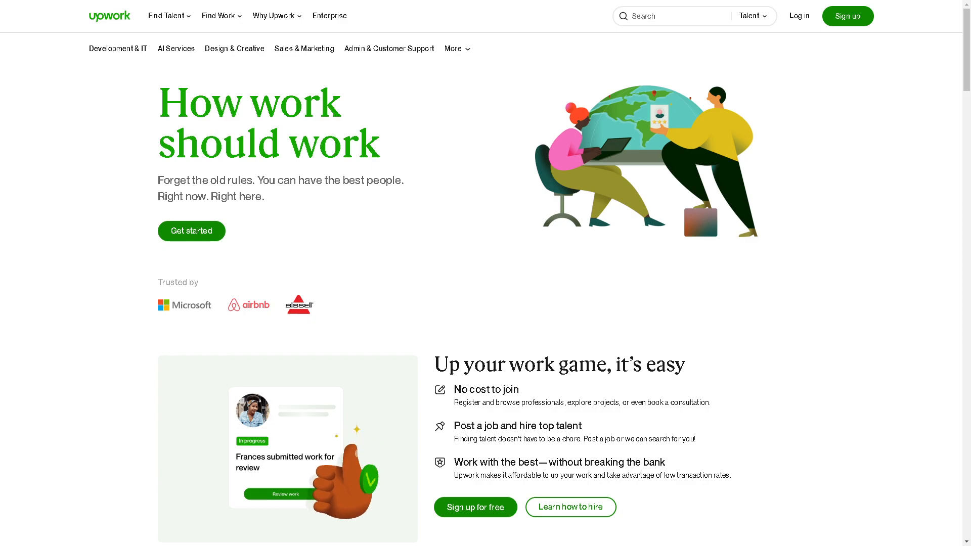
- Start signing up for an account as a client hiring for a project
scroll(480, 303, down, 10)
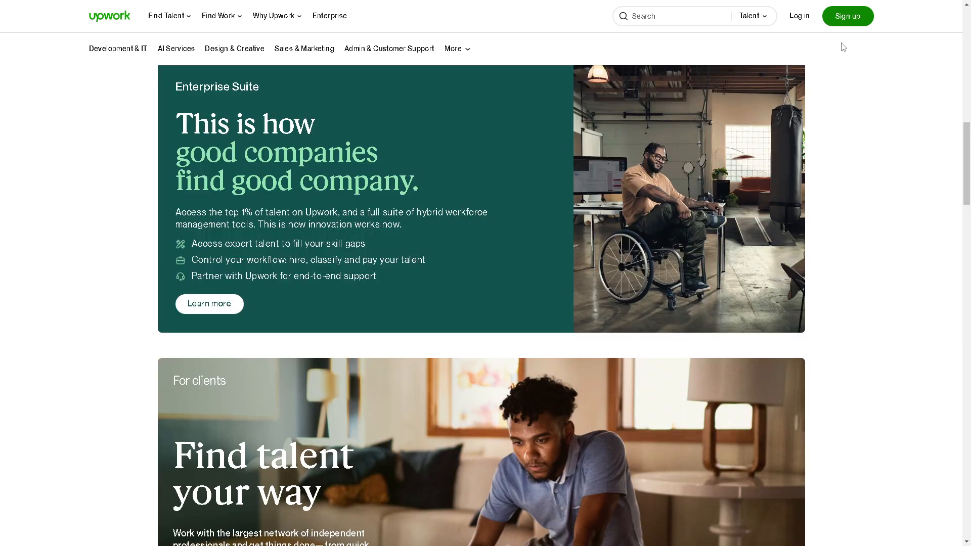
click(851, 23)
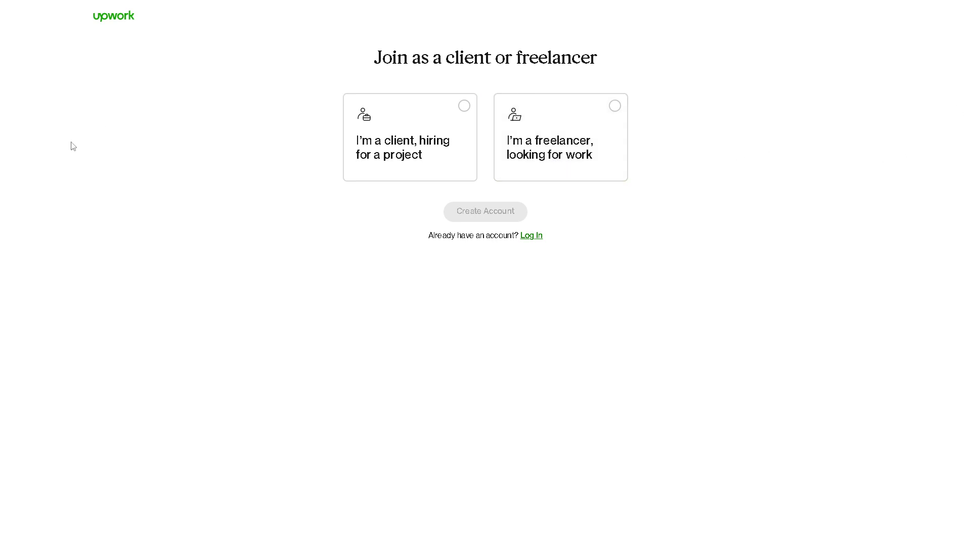
click(463, 107)
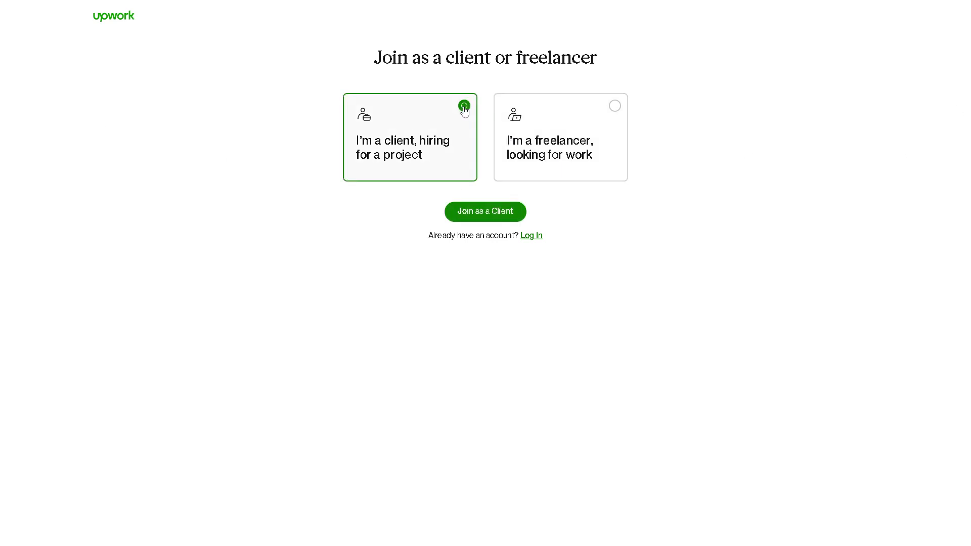
click(468, 220)
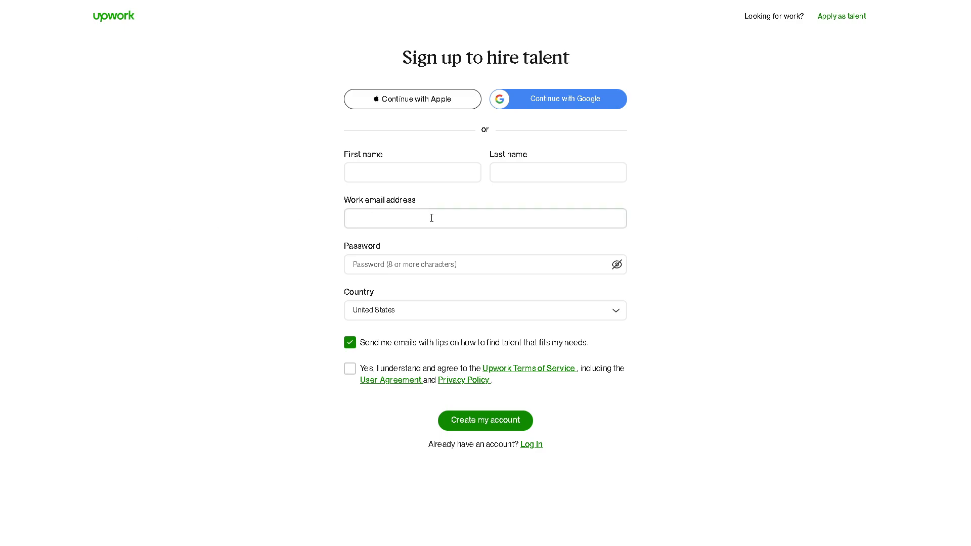
- Enter the client's first and last name in the sign-up form and agree to the Upwork Terms of Service
click(398, 172)
text(Andy)
key(Tab)
text(Guide)
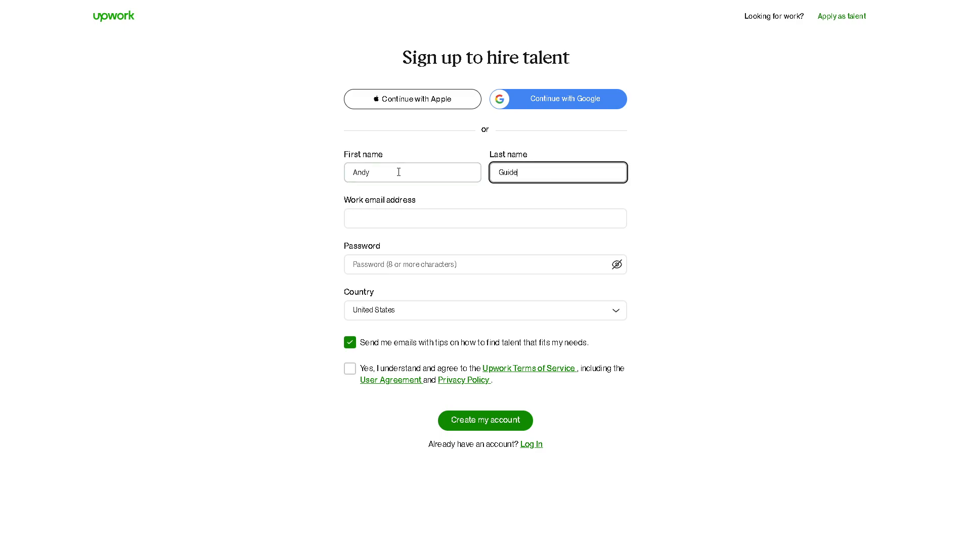
click(349, 368)
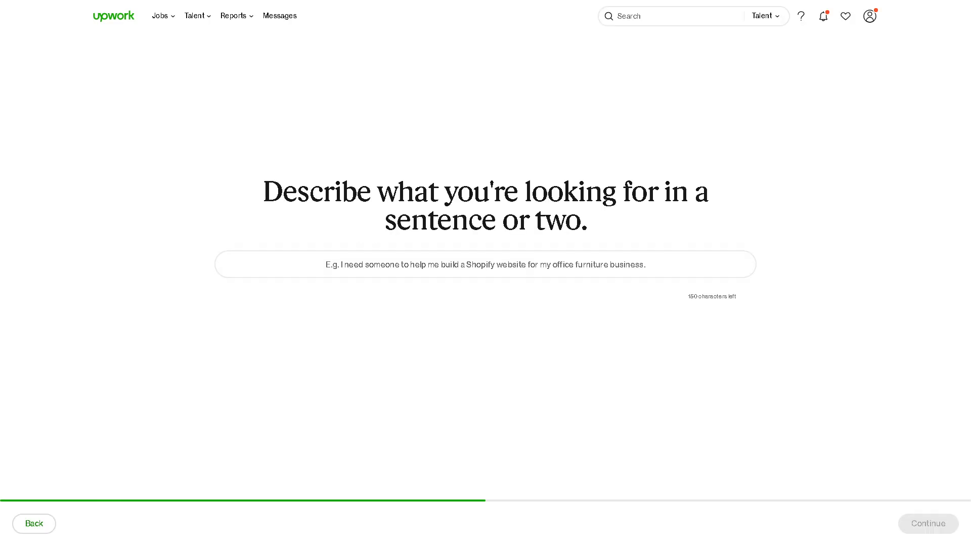
- Submit the job description "How To Post A Job On Upwork" and dismiss the phone verification request
click(485, 267)
text(How To Post A Job On Upwork)
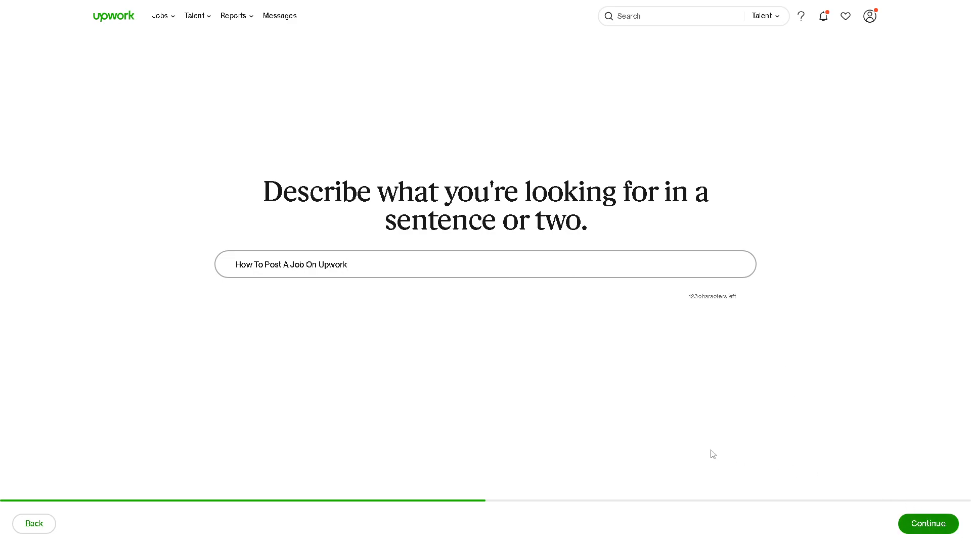
click(918, 523)
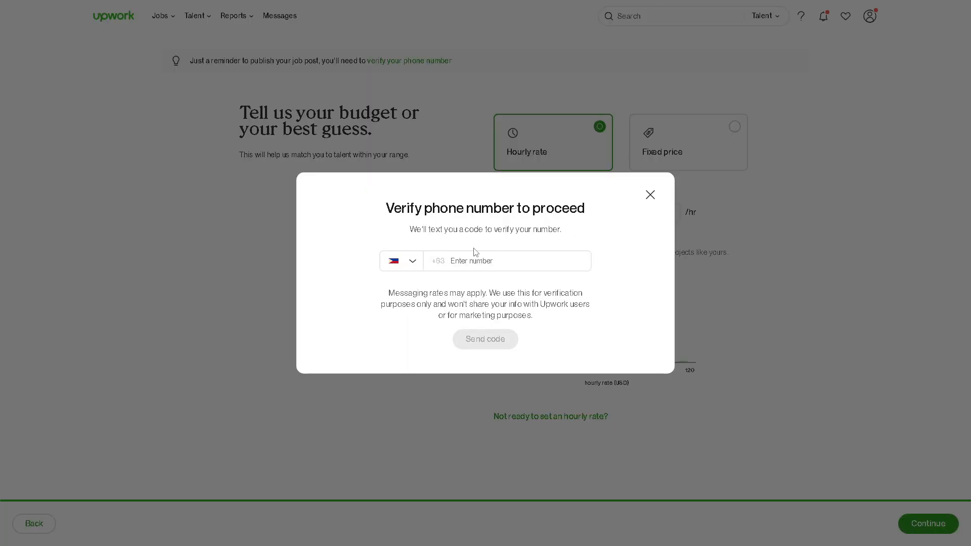
click(650, 195)
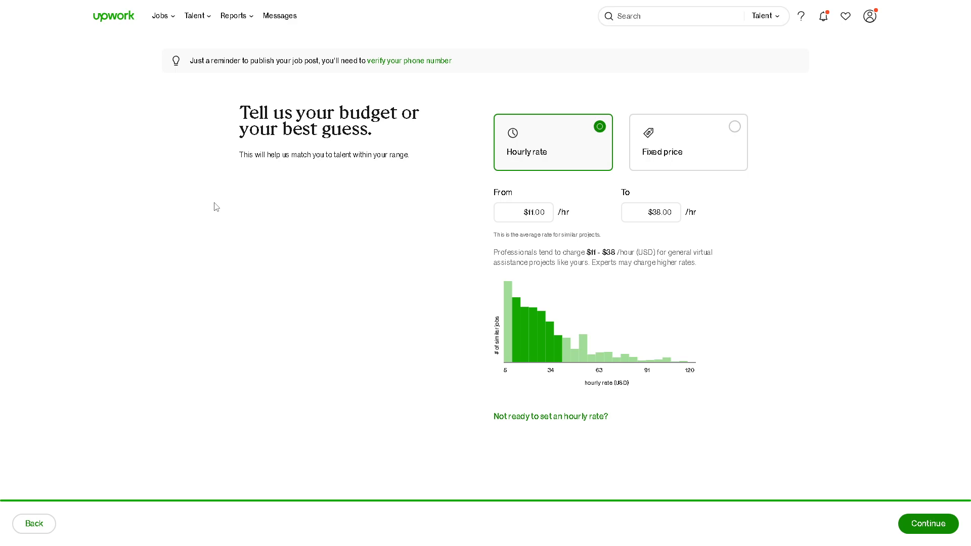
- Set the minimum hourly rate to 20, trying 50 in between
click(524, 212)
drag(524, 212, 546, 212)
text(20)
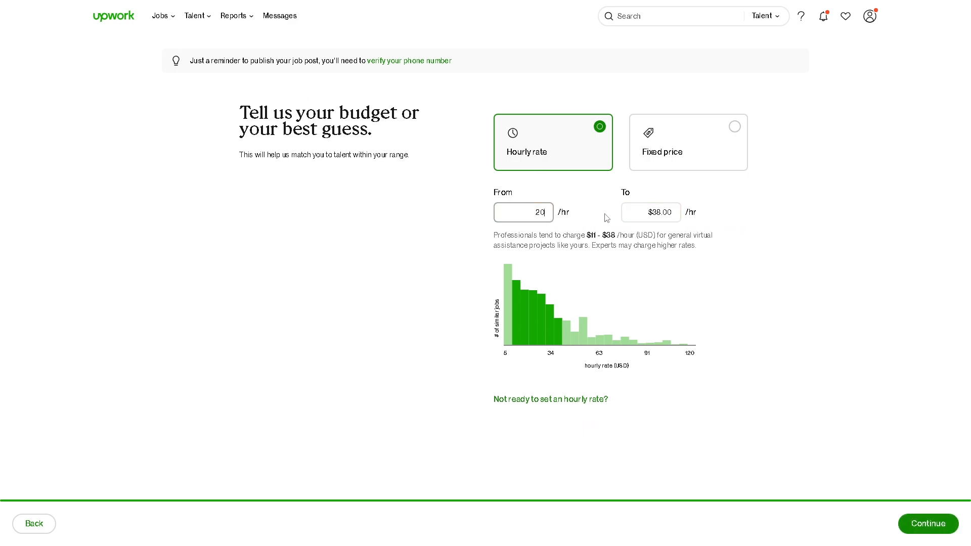
drag(505, 212, 565, 213)
text(50)
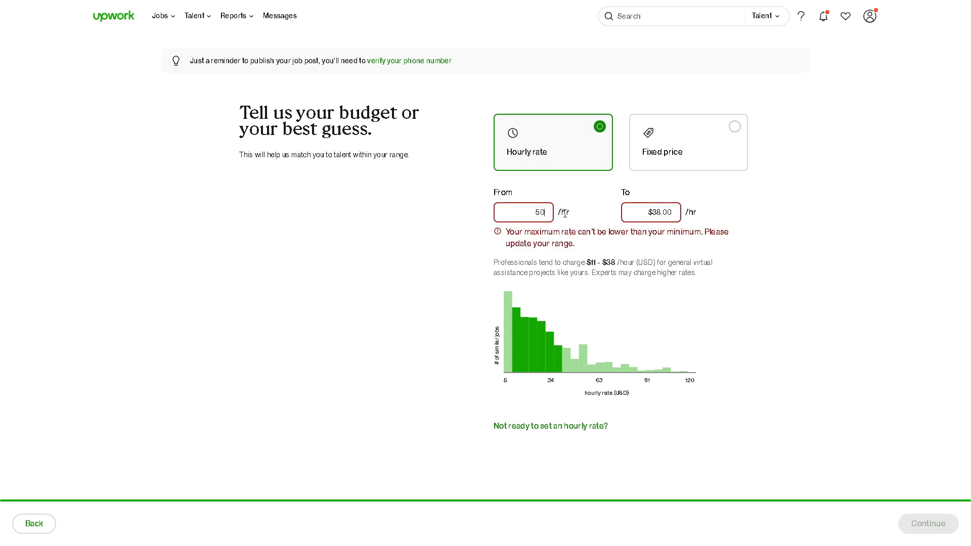
drag(527, 213, 551, 210)
text(20)
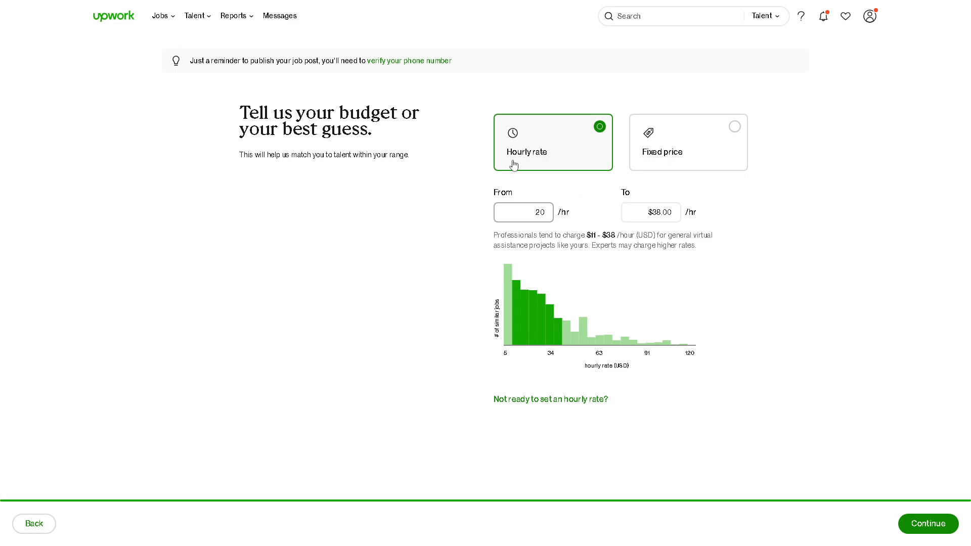
- Switch the budget to a fixed price with a cost estimate of 1000 and continue to the job review
click(734, 130)
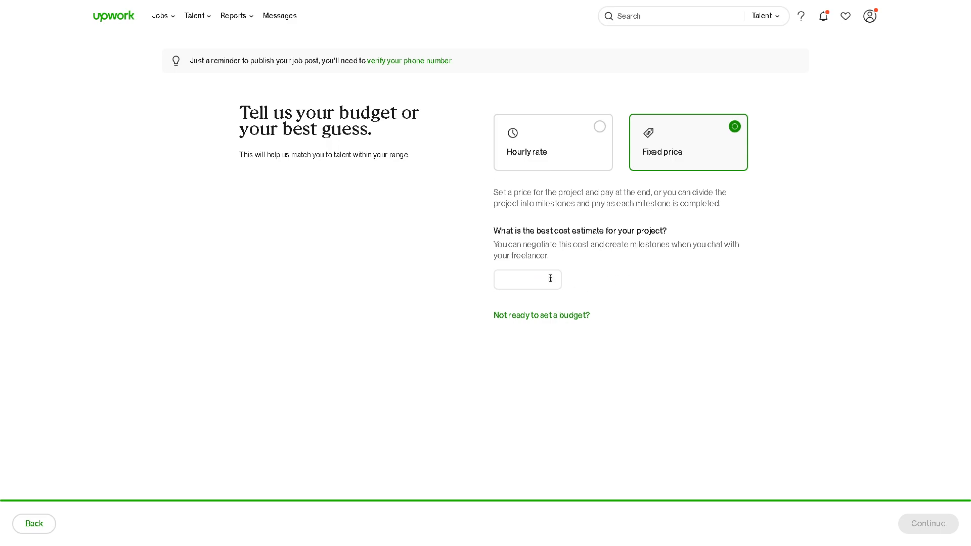
click(552, 279)
text(500)
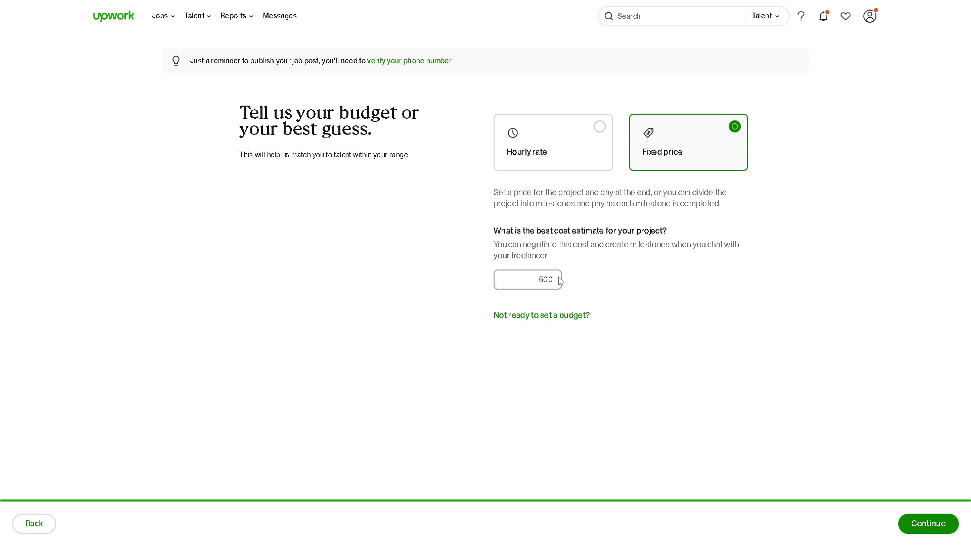
double_click(528, 280)
key(BackSpace)
text(1000)
click(931, 529)
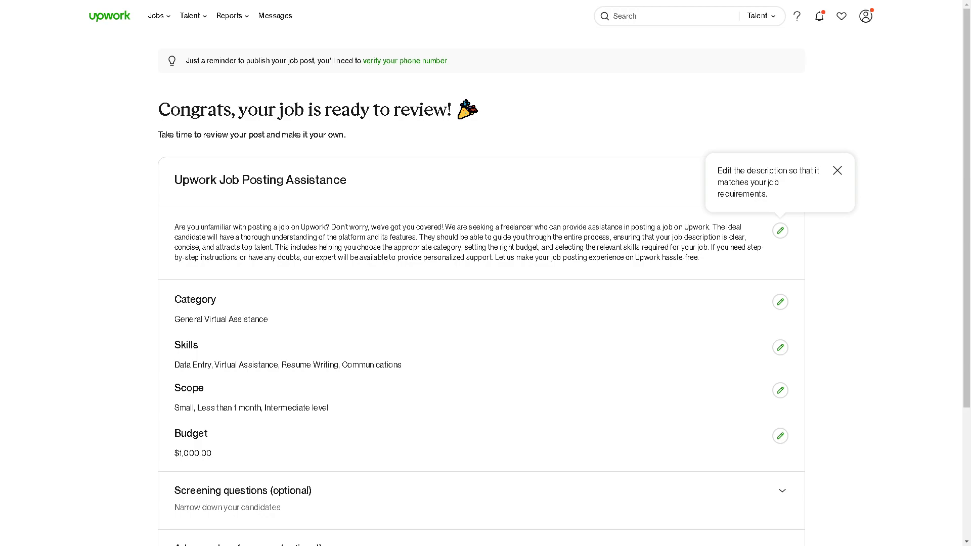
- Change the job post title to "How To Post A Job On Upwork" and save it
click(733, 181)
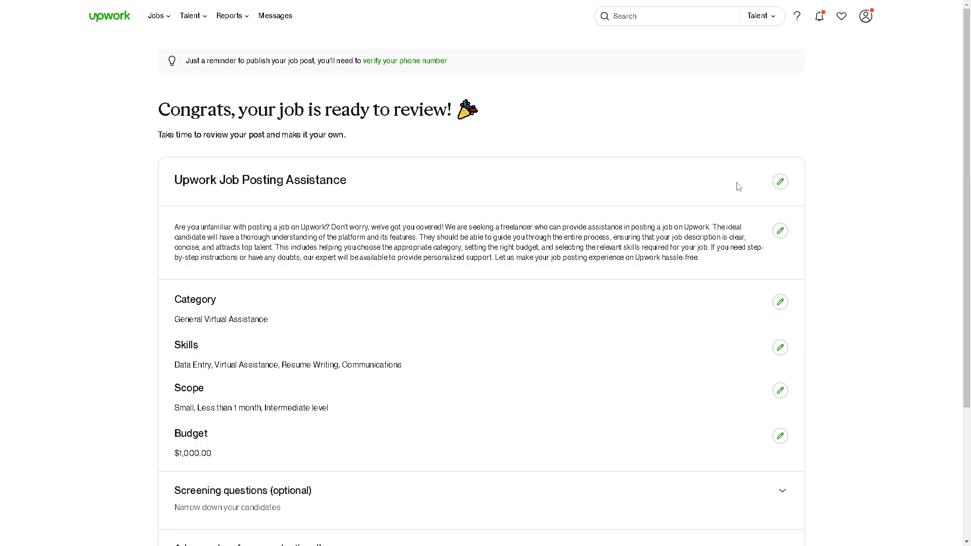
click(781, 183)
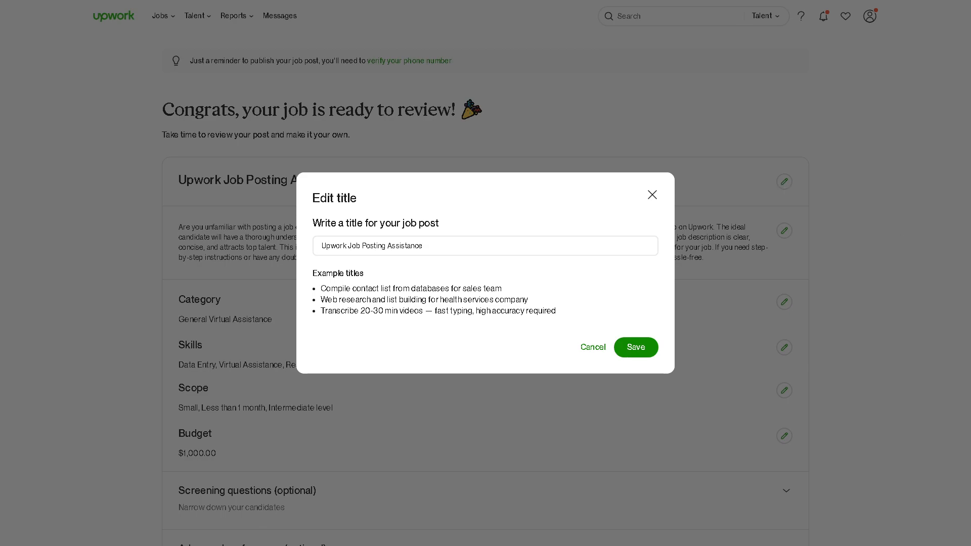
click(409, 246)
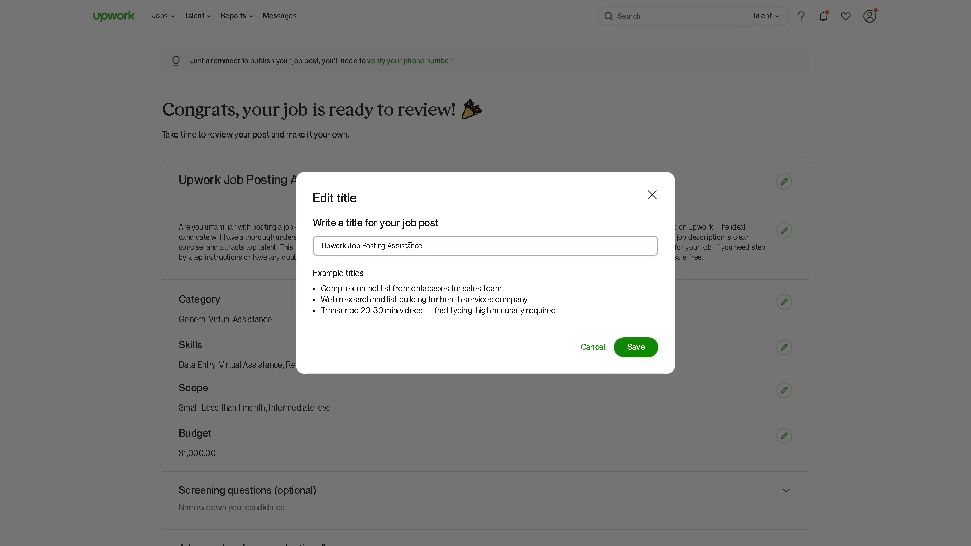
key(ctrl+a)
text(How To Post A Job On Upwork)
click(632, 349)
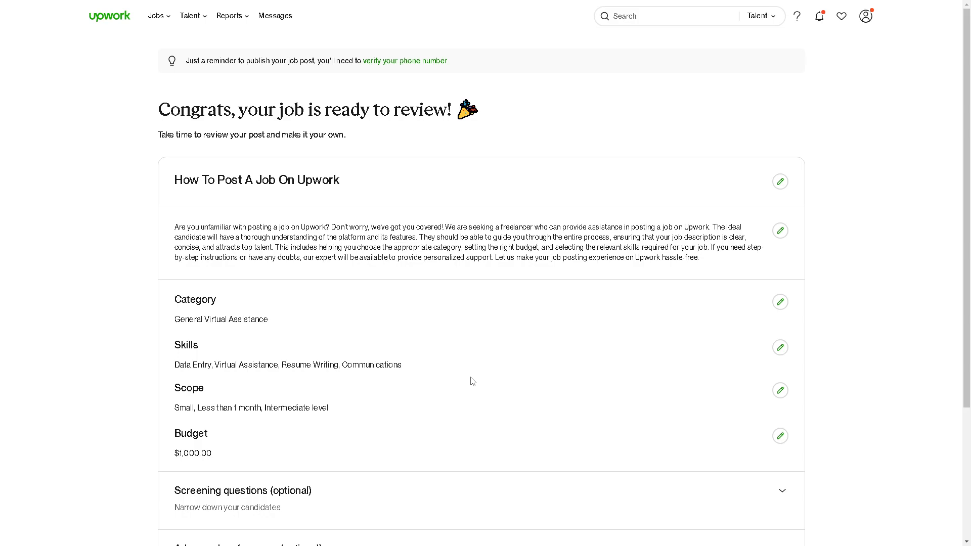
- Add all five suggested screening questions to the job post
scroll(472, 382, down, 1)
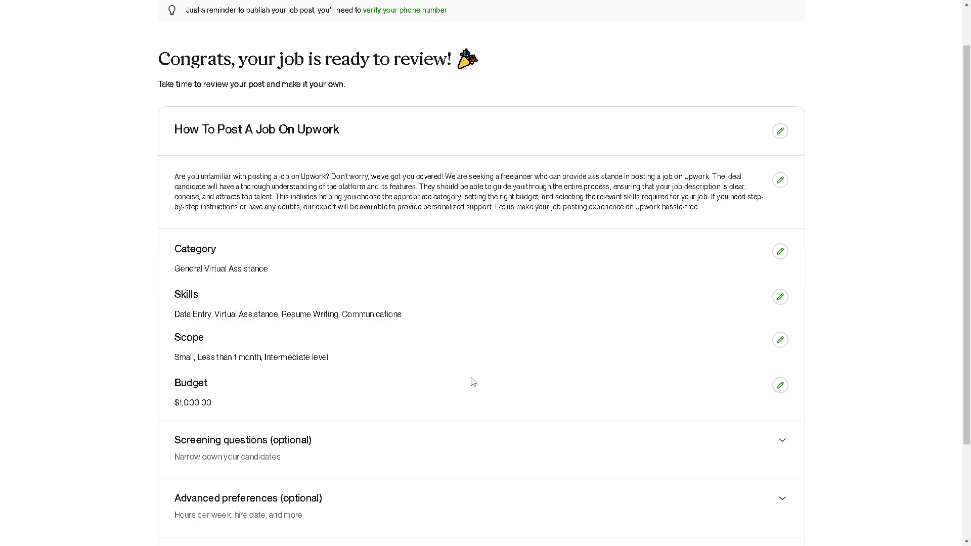
scroll(473, 381, down, 1)
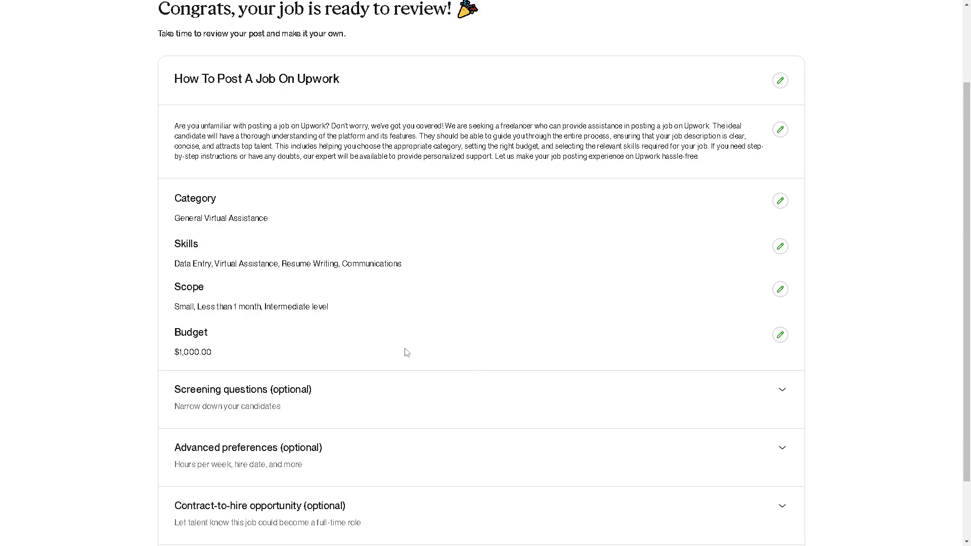
scroll(407, 356, down, 2)
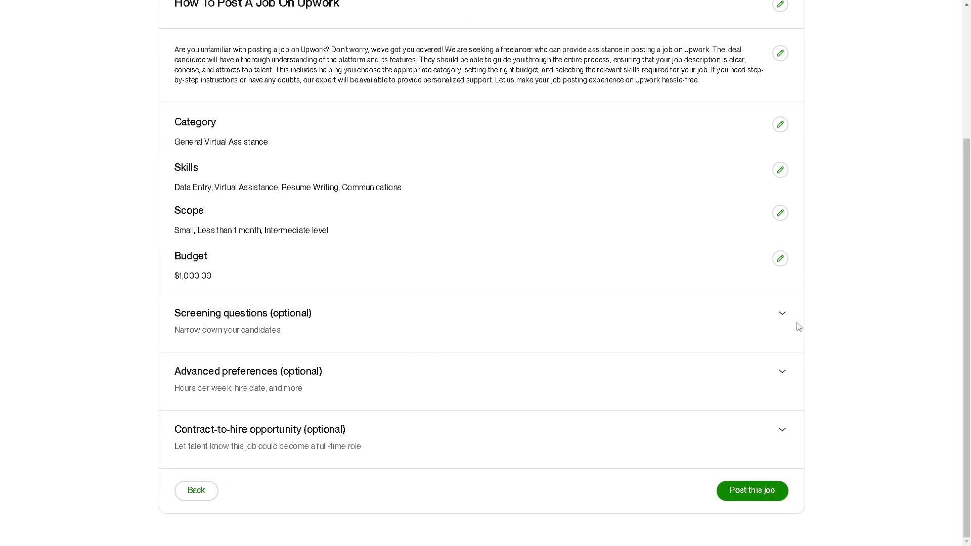
click(785, 313)
scroll(305, 398, down, 1)
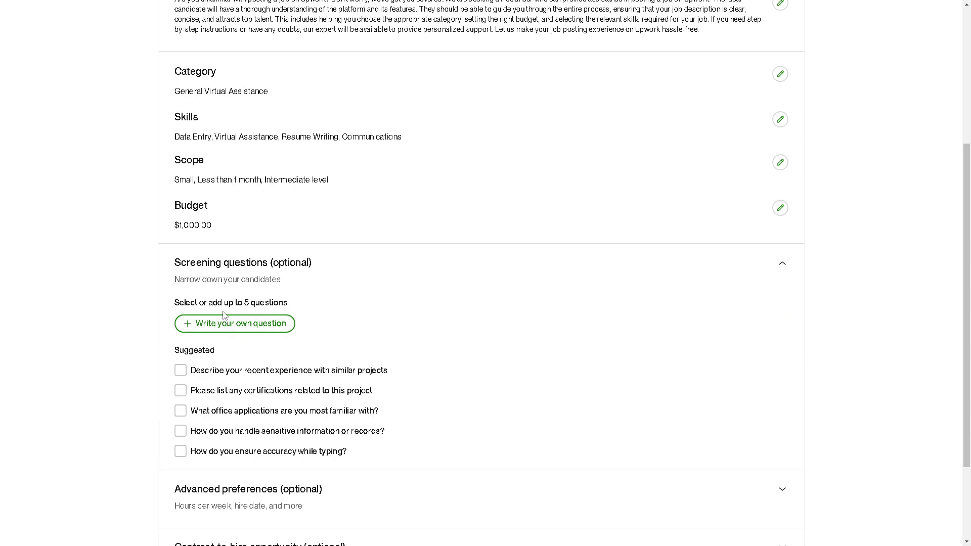
click(181, 372)
click(180, 390)
click(181, 411)
click(181, 431)
click(181, 451)
- In the advanced preferences, set the hire date to One week and the hours to Less than 30 hrs/week
scroll(141, 434, down, 2)
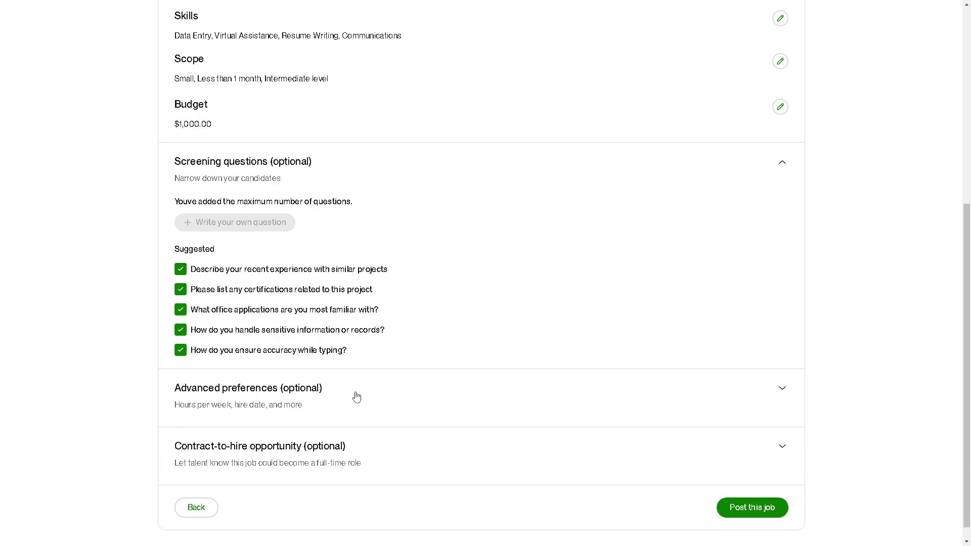
click(784, 390)
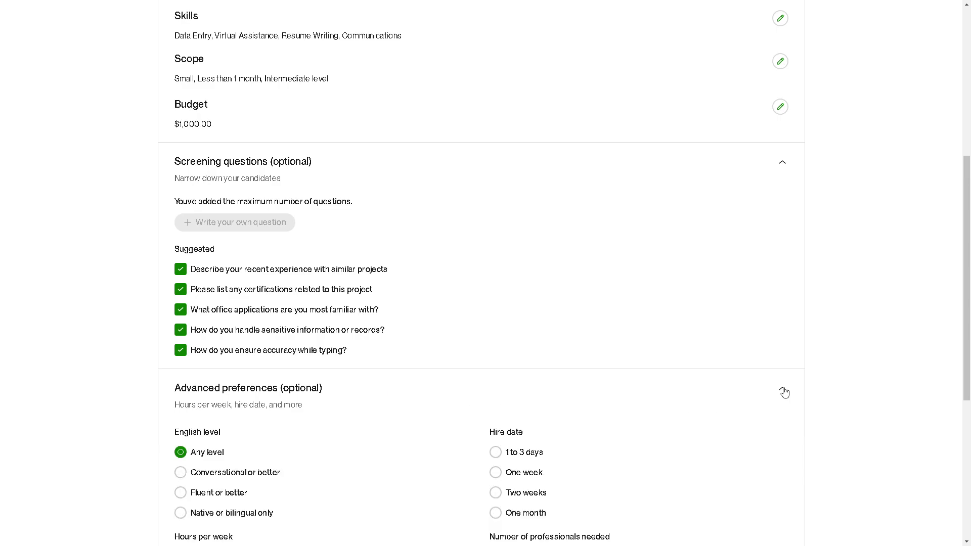
scroll(298, 402, down, 2)
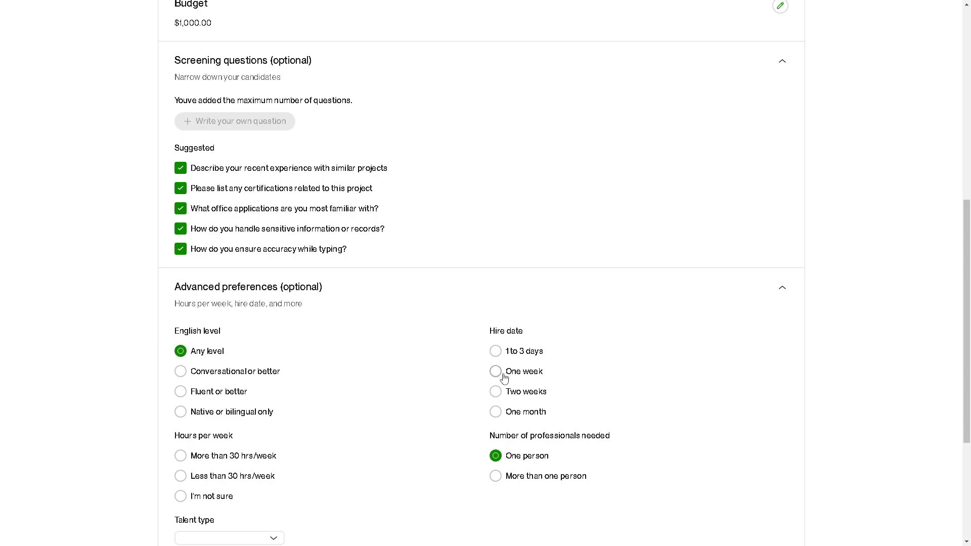
click(495, 351)
click(496, 371)
click(496, 392)
click(496, 372)
click(180, 475)
- Set the number of professionals needed to More than one person and the talent type to Independent
scroll(414, 421, down, 1)
scroll(414, 421, down, 1)
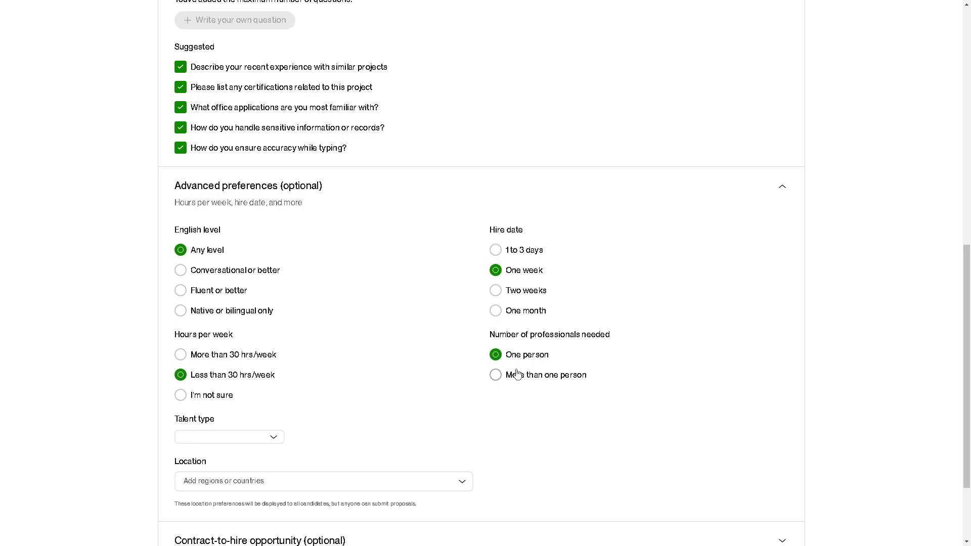
click(495, 374)
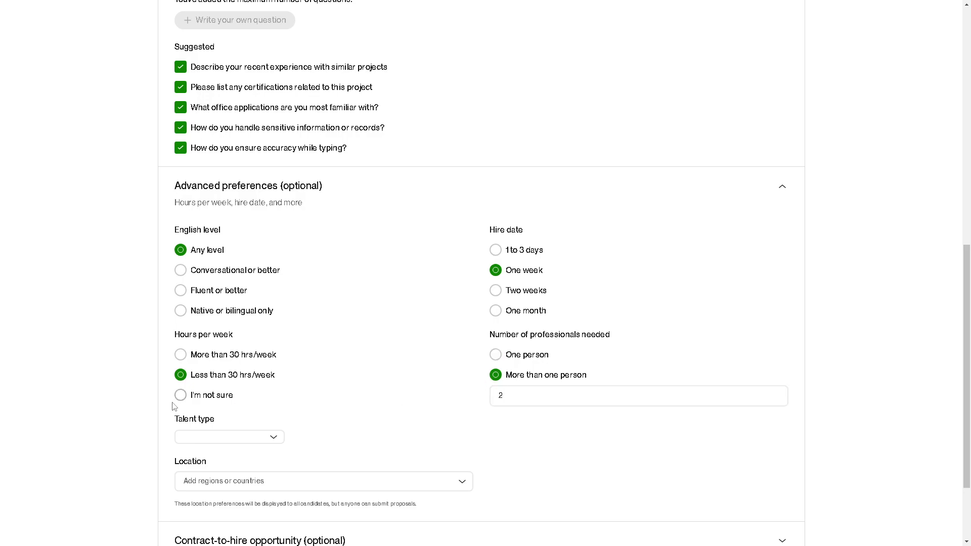
click(269, 436)
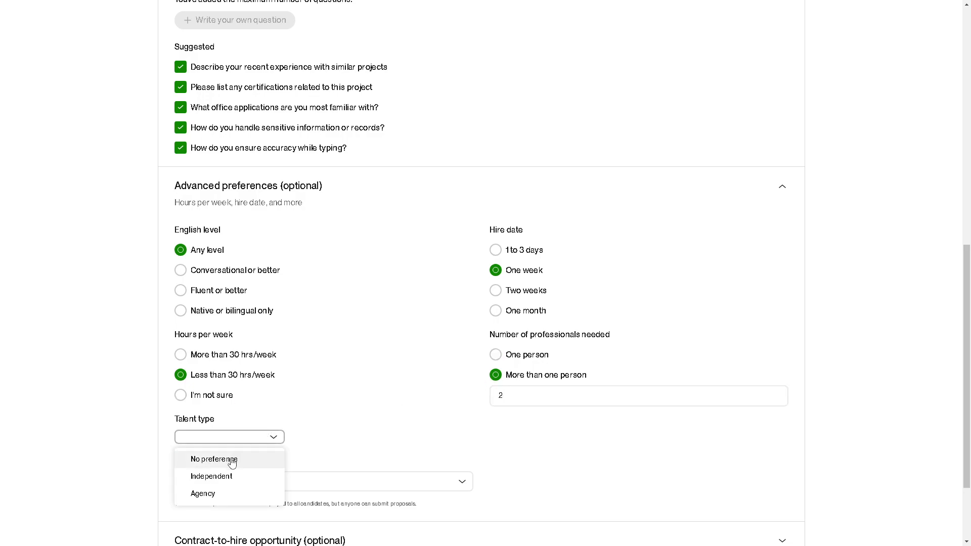
click(228, 476)
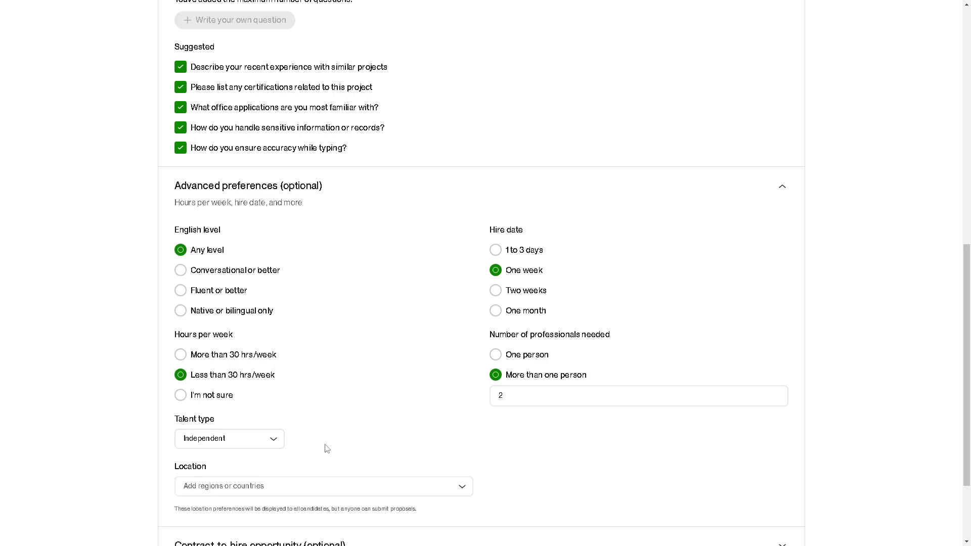
- Add Asia as the preferred talent location
scroll(325, 445, down, 3)
click(347, 376)
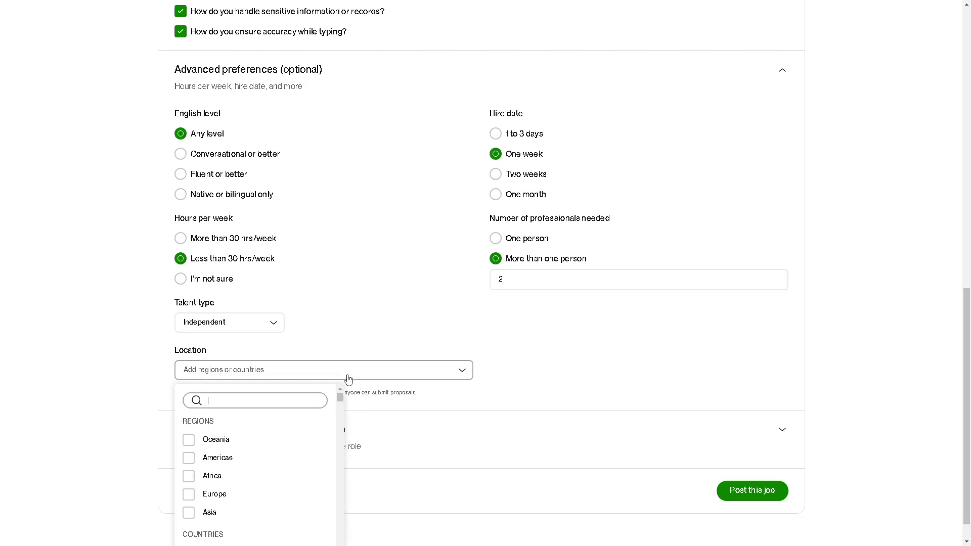
text(asi)
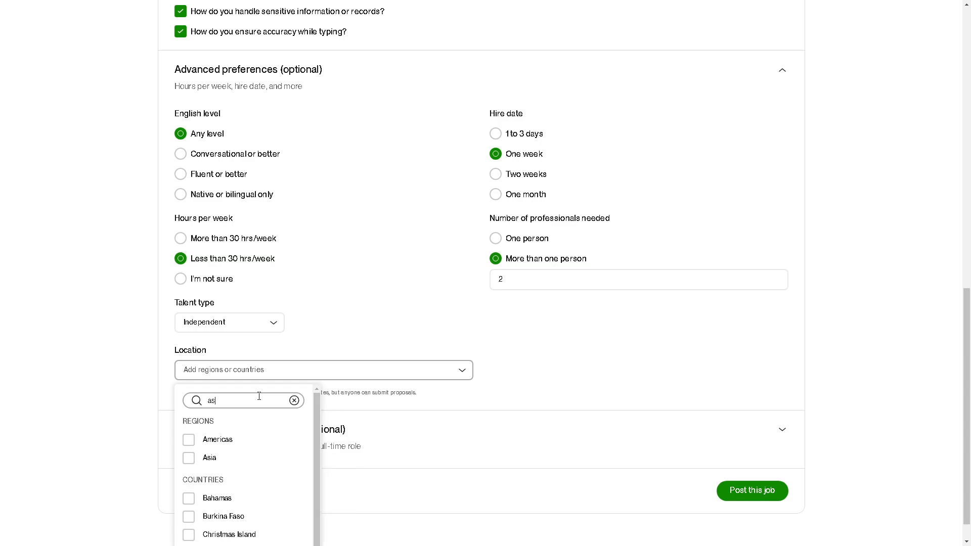
click(189, 440)
click(118, 410)
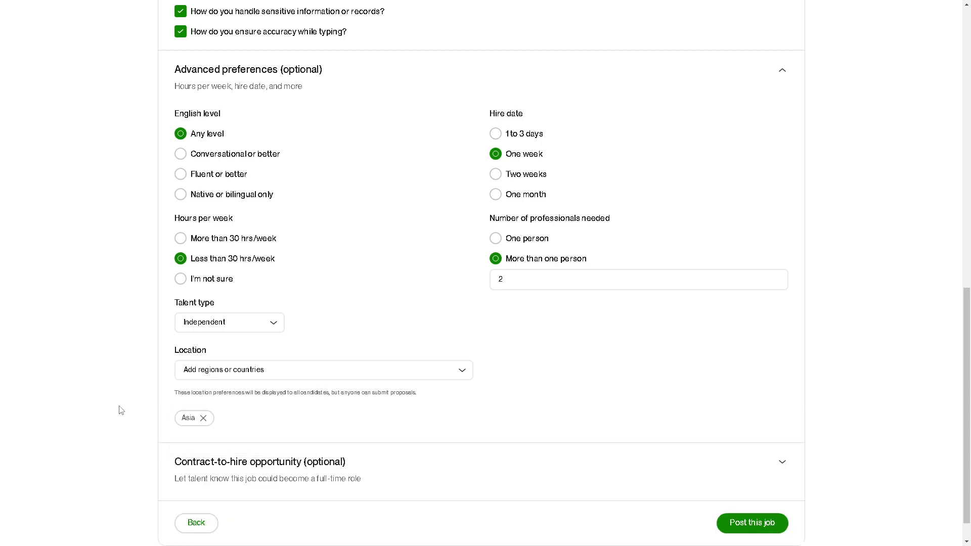
- Mark the job as a contract-to-hire opportunity that could become full time
scroll(126, 409, down, 1)
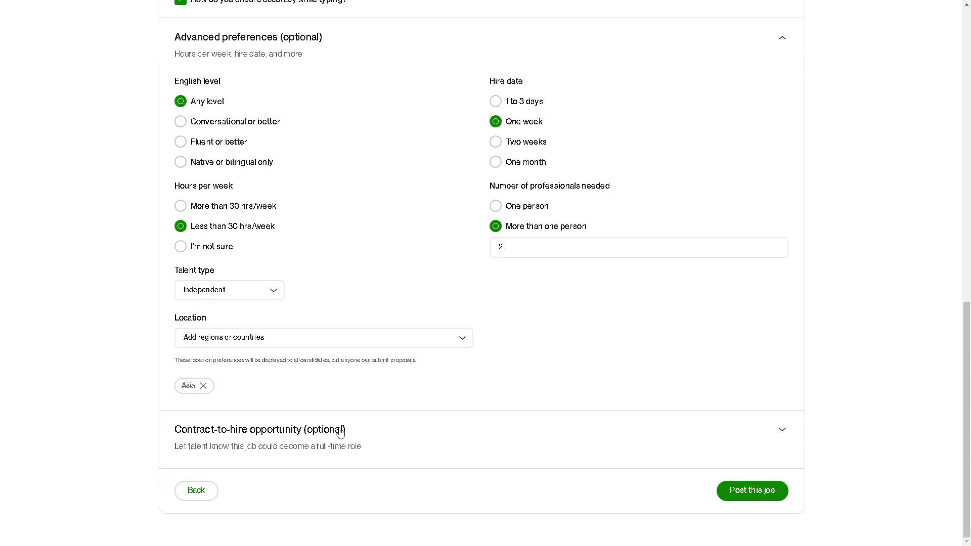
click(691, 437)
scroll(323, 423, down, 2)
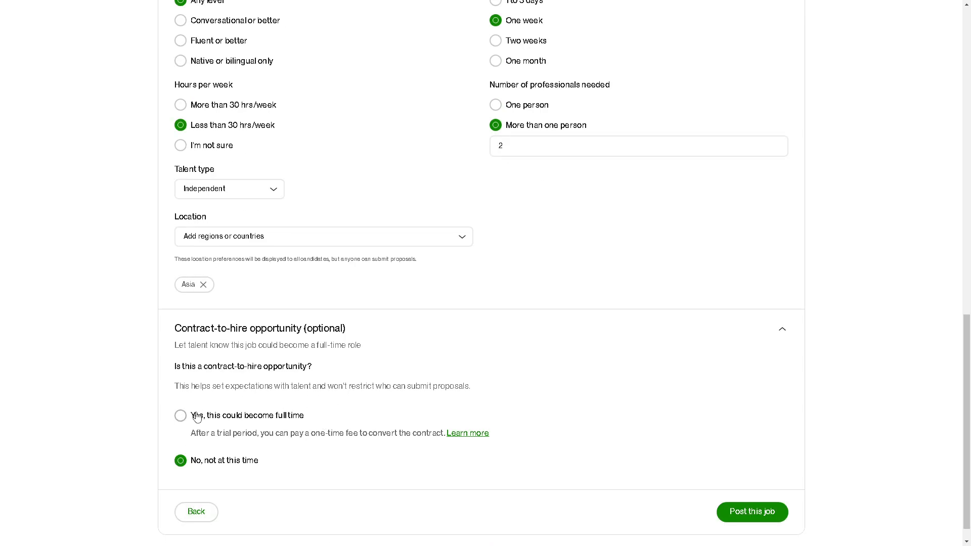
click(181, 416)
- Review the completed job post, try to post it, and dismiss the phone number verification
scroll(704, 481, up, 5)
scroll(728, 490, up, 8)
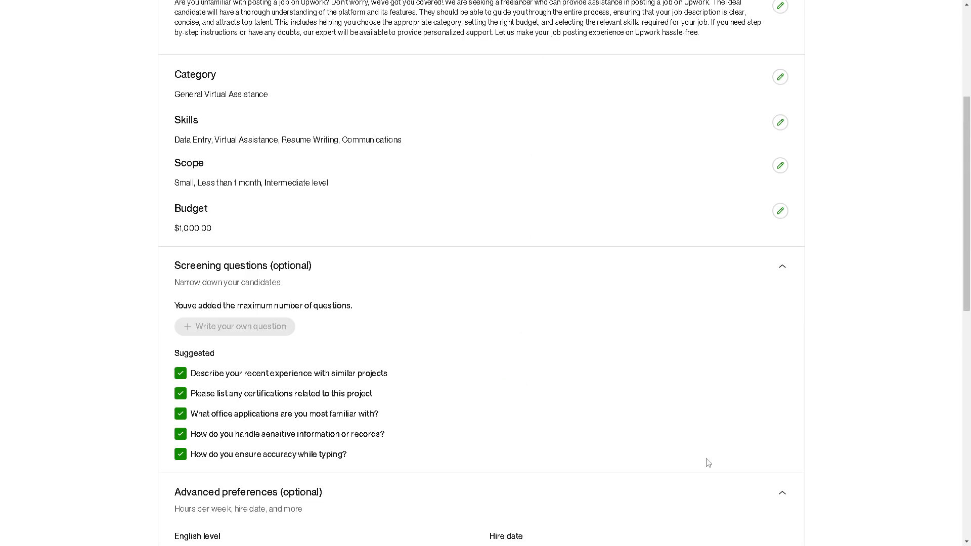
scroll(657, 429, down, 13)
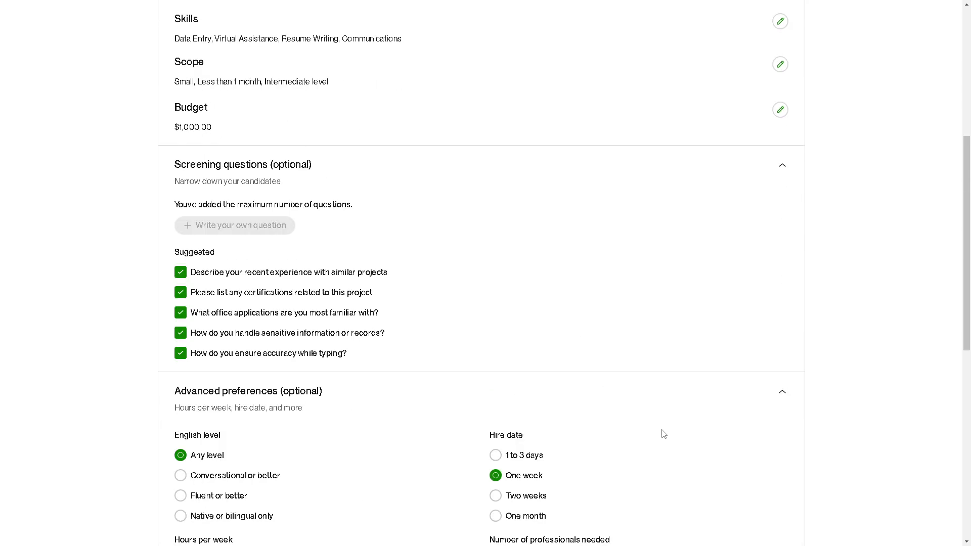
click(758, 493)
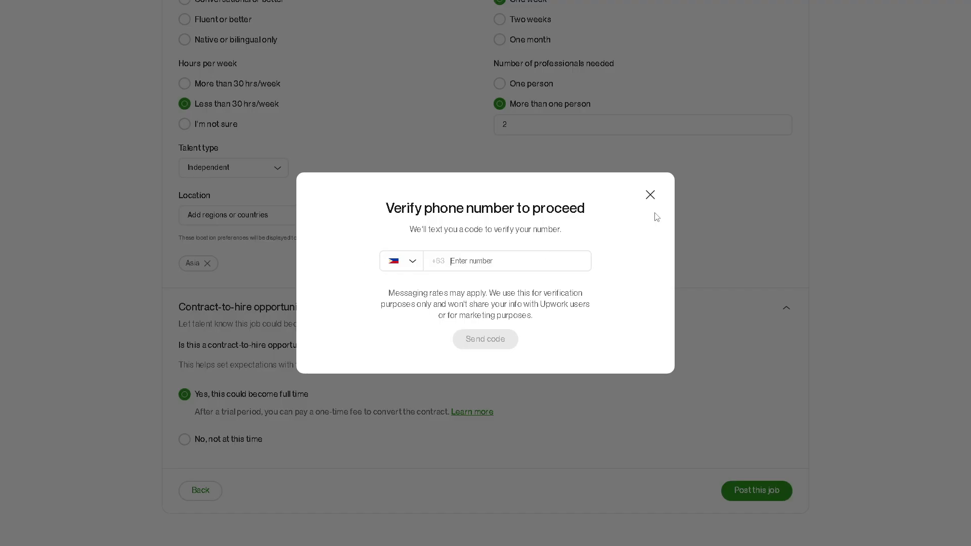
click(650, 195)
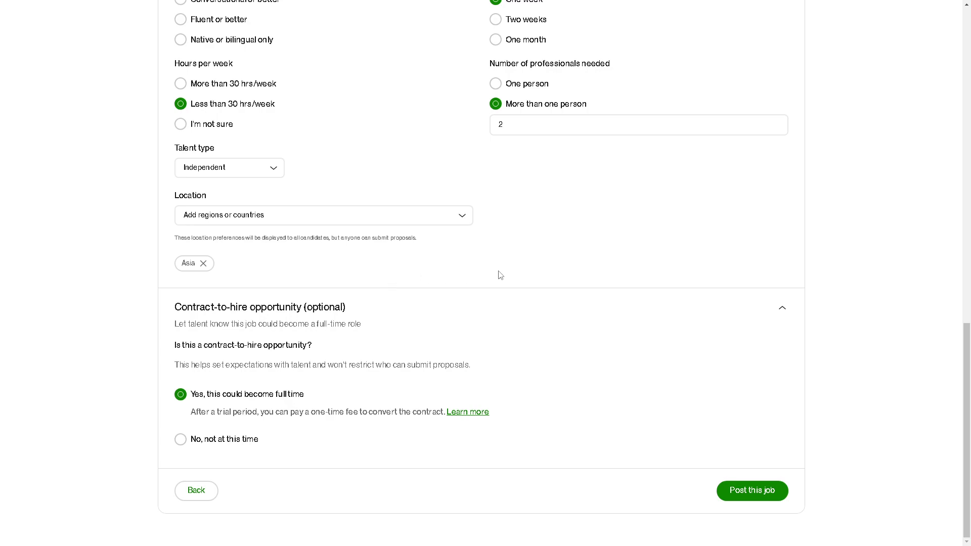
scroll(496, 275, up, 4)
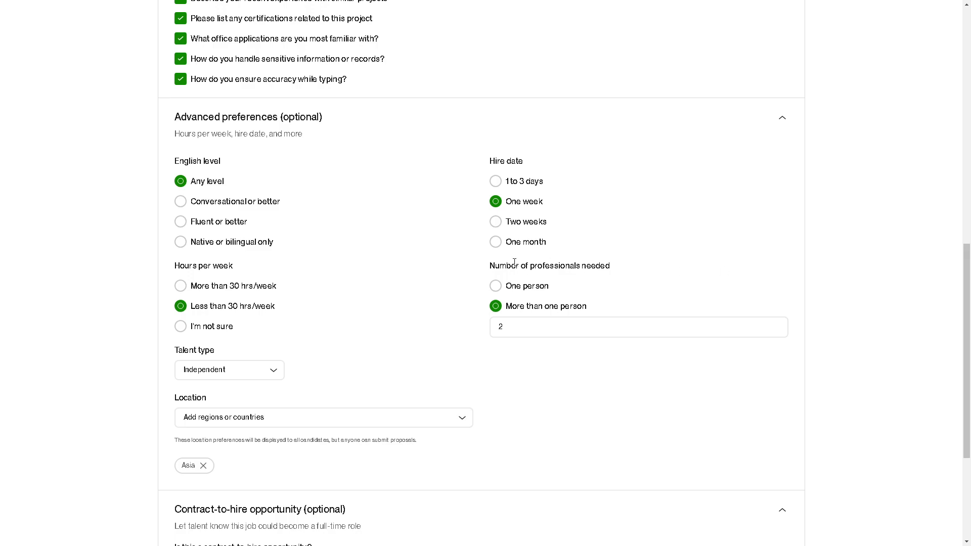
scroll(514, 263, up, 7)
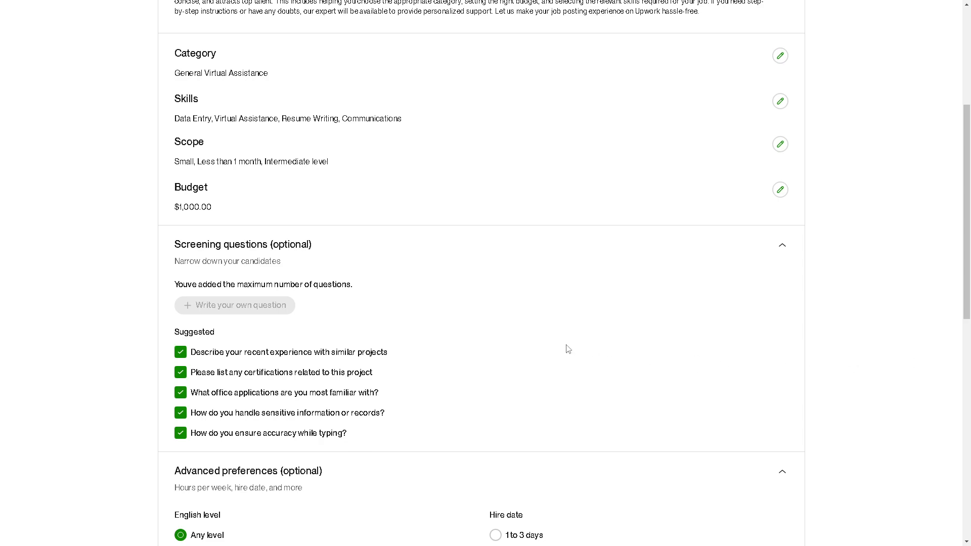
scroll(547, 349, up, 5)
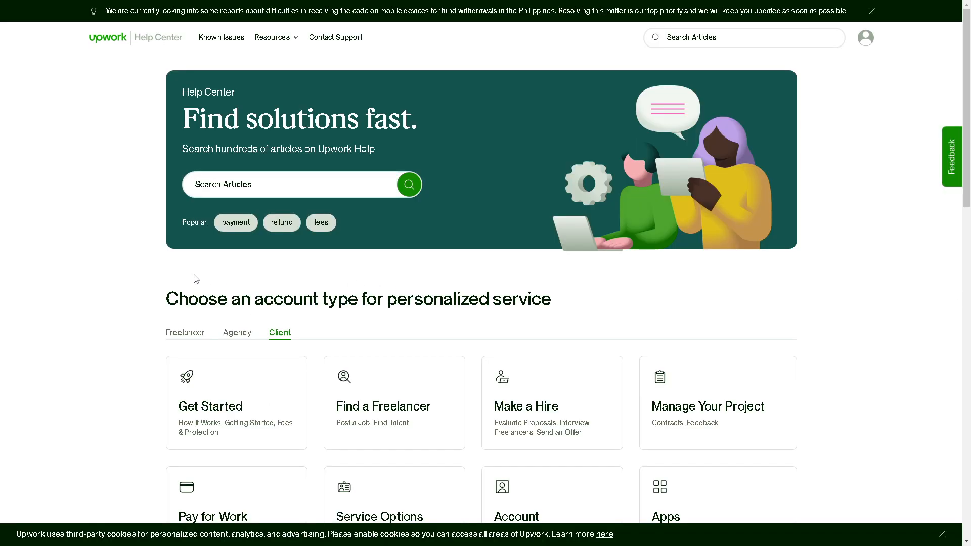
- Look through the Upwork Help Center's client categories, account access options, service status section and recommended topics
scroll(216, 321, down, 3)
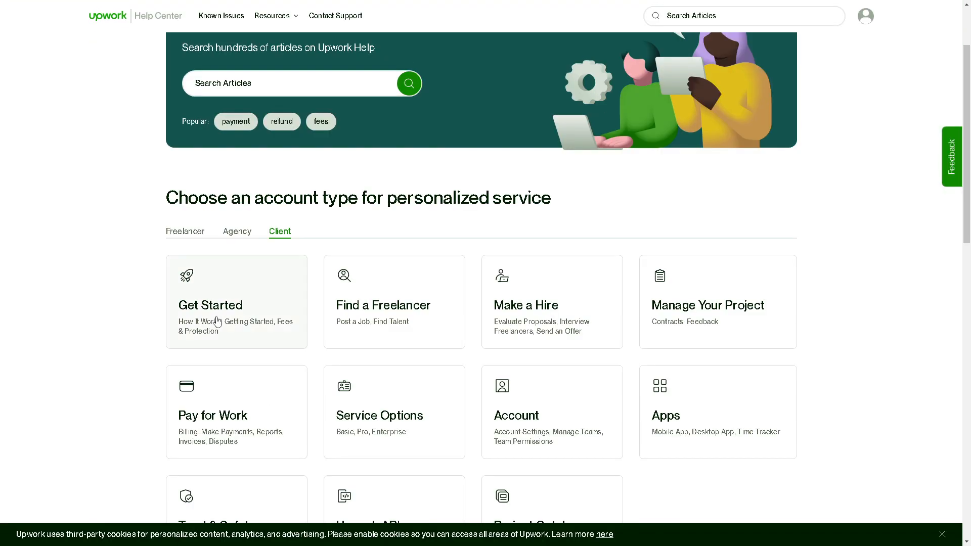
scroll(217, 321, down, 2)
scroll(216, 320, down, 10)
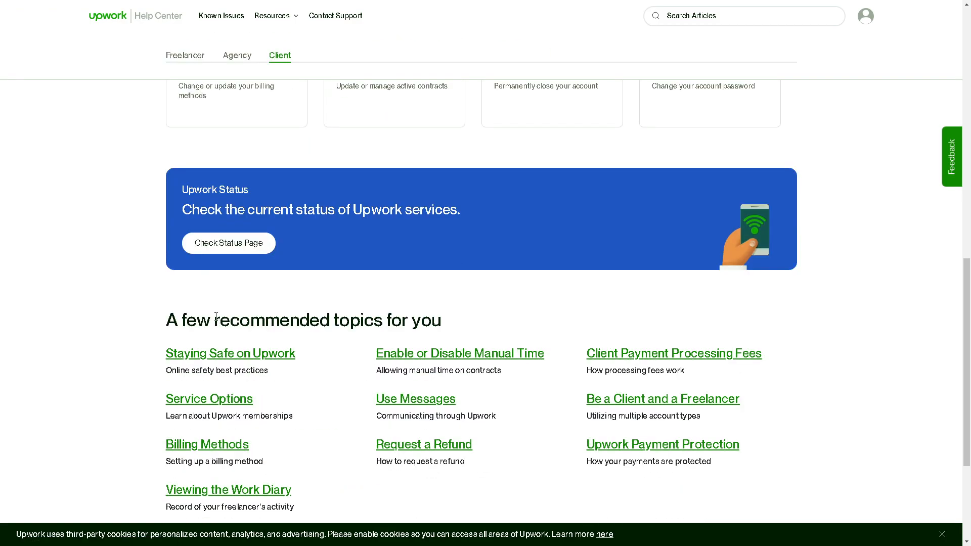
scroll(217, 320, up, 3)
scroll(216, 316, up, 2)
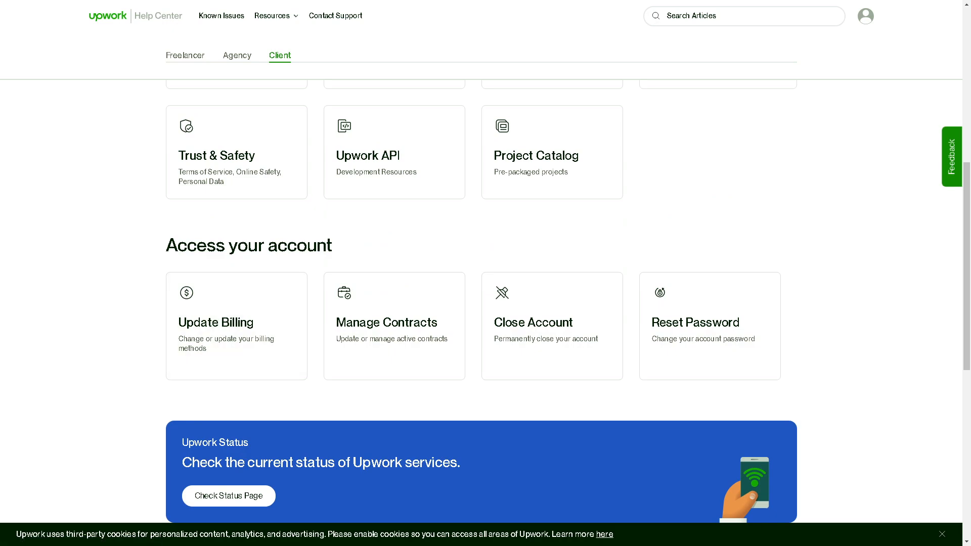
scroll(427, 323, down, 2)
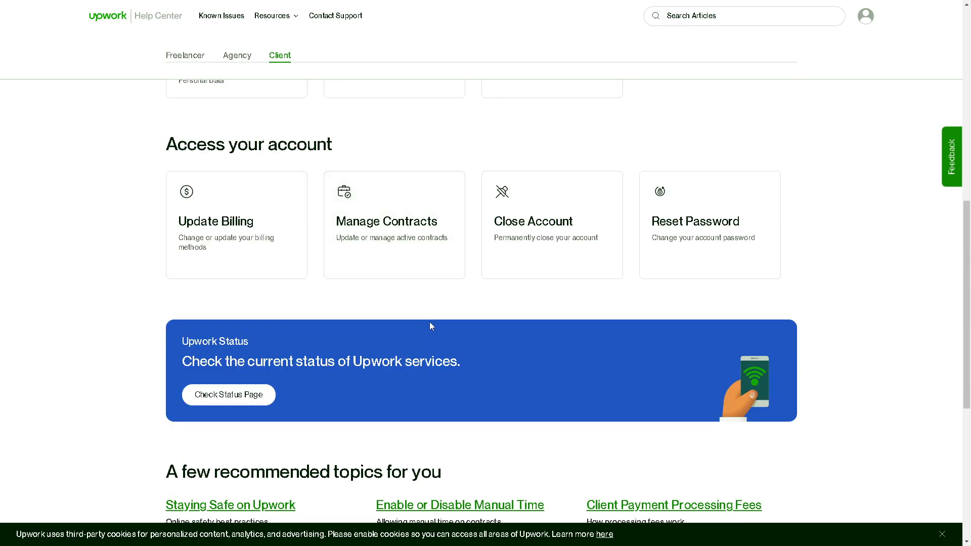
scroll(429, 322, up, 10)
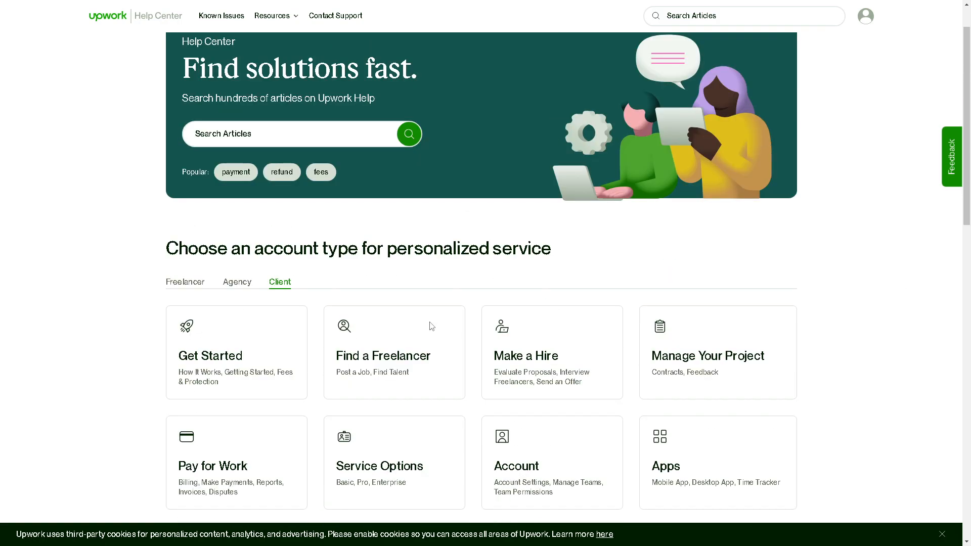
scroll(431, 326, up, 1)
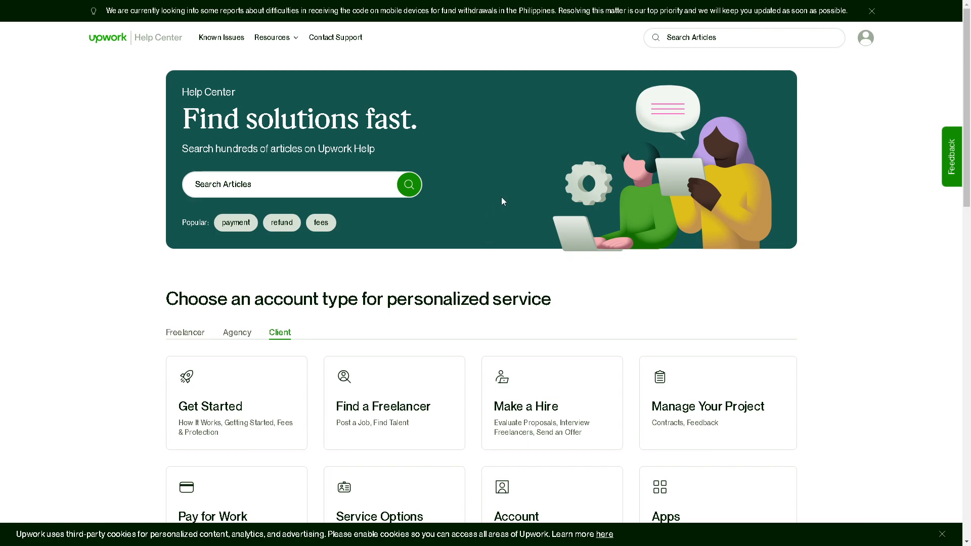